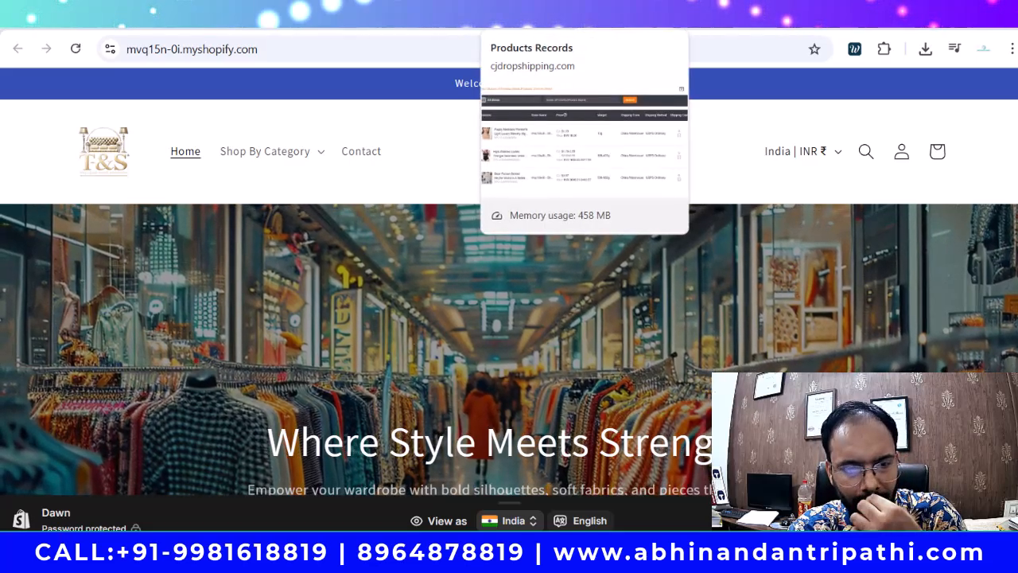
- Switch to CJdropshipping and open the site's home page
left_click(525, 14)
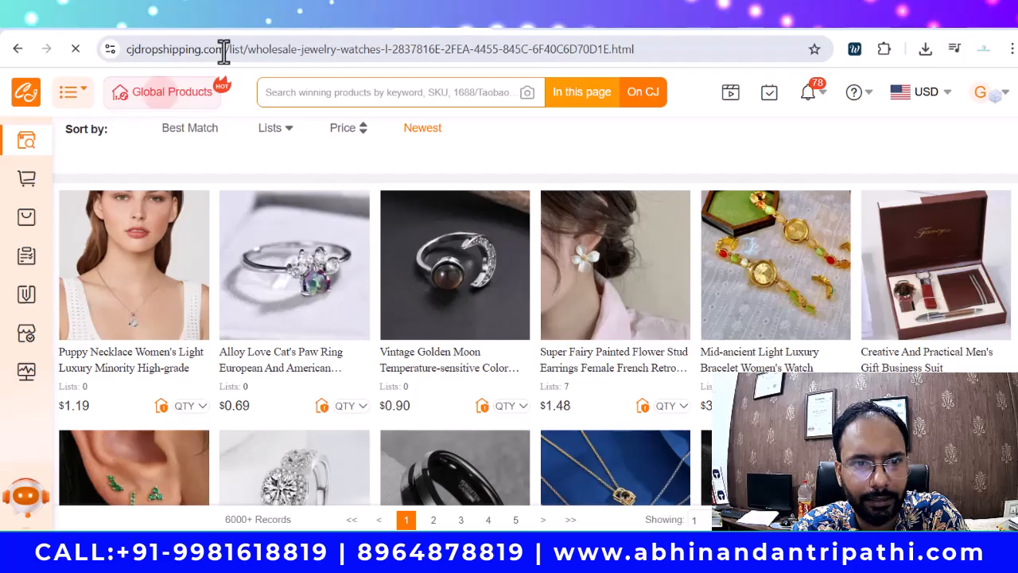
left_click_drag(224, 51, 580, 50)
key("BackSpace")
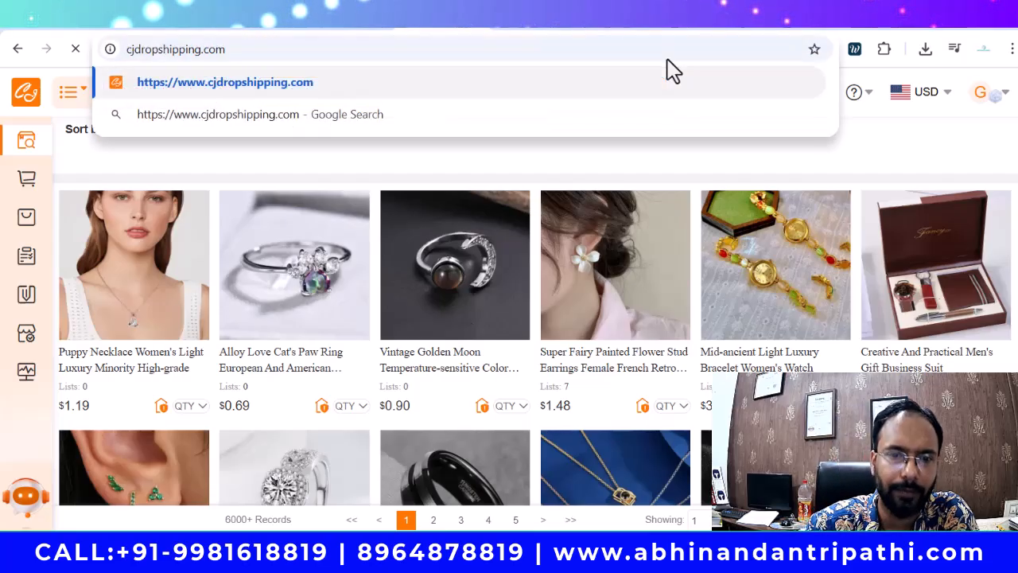
key("Return")
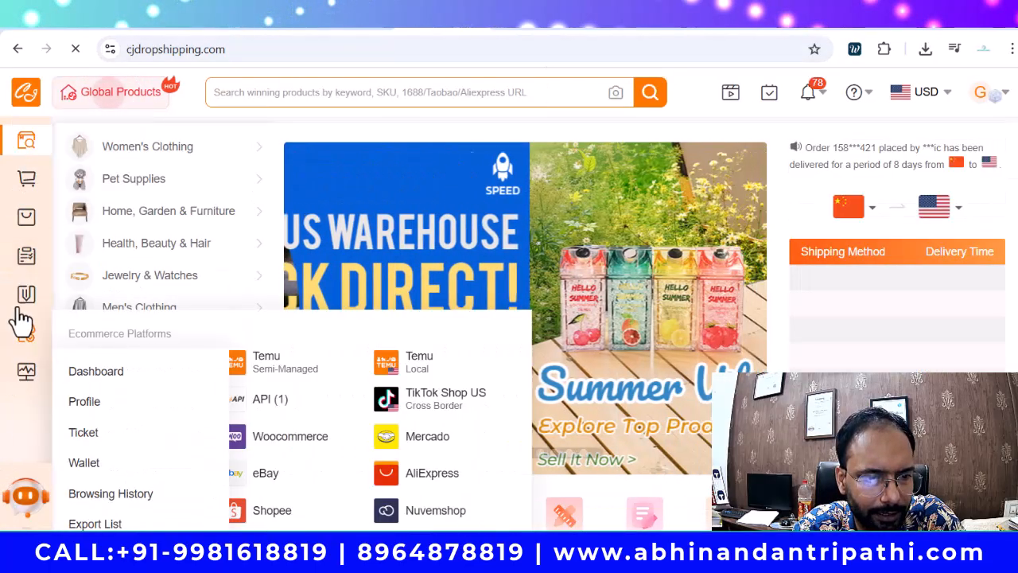
mouse_move(27, 336)
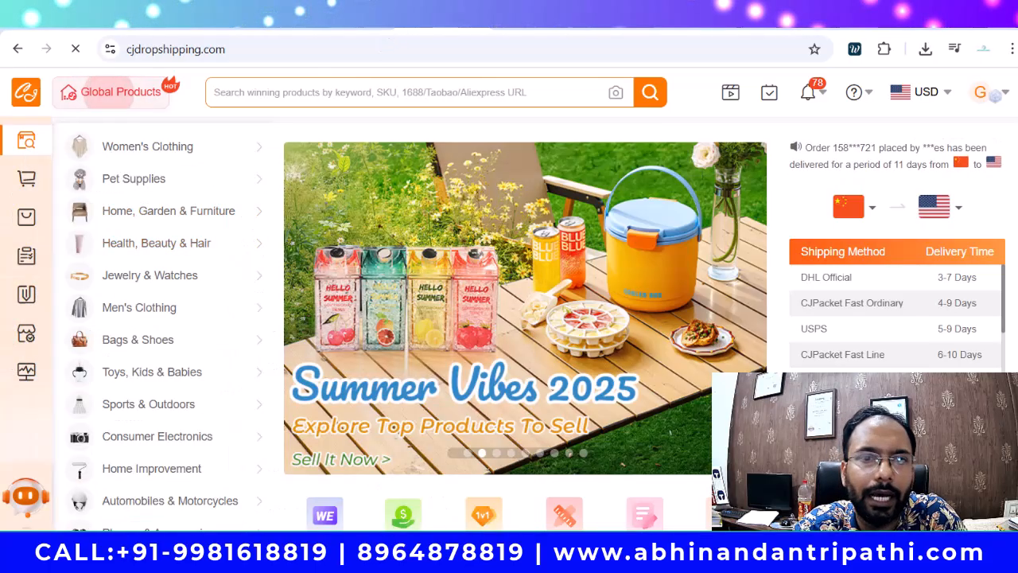
- Switch to the Shopify admin and check which apps are installed in the store
left_click(385, 24)
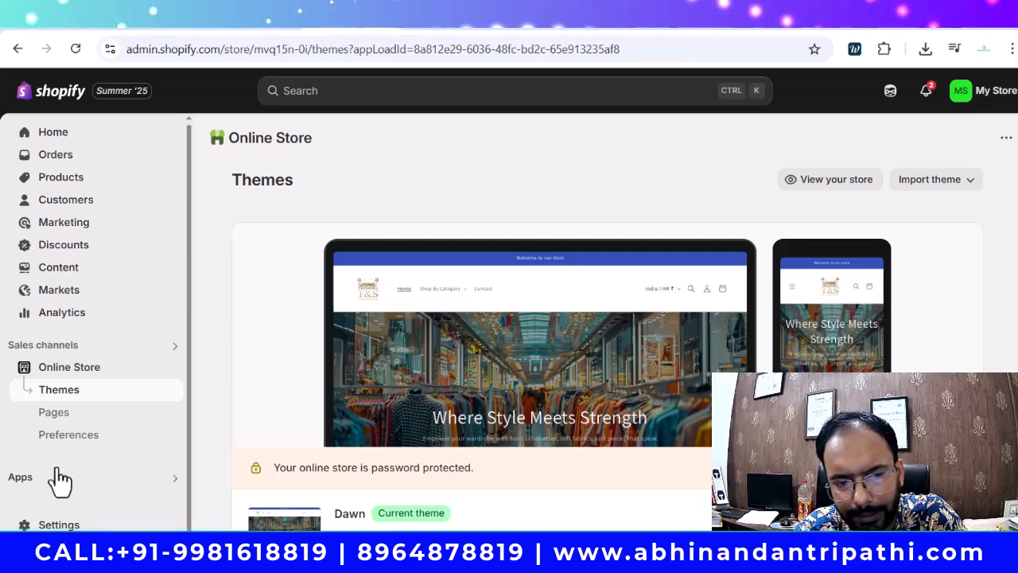
left_click(171, 480)
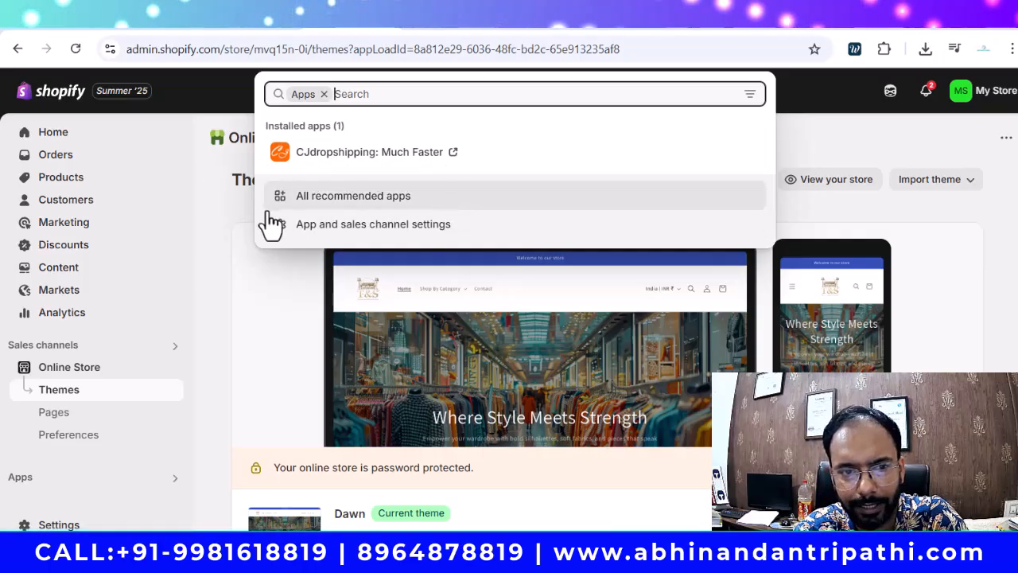
left_click(221, 229)
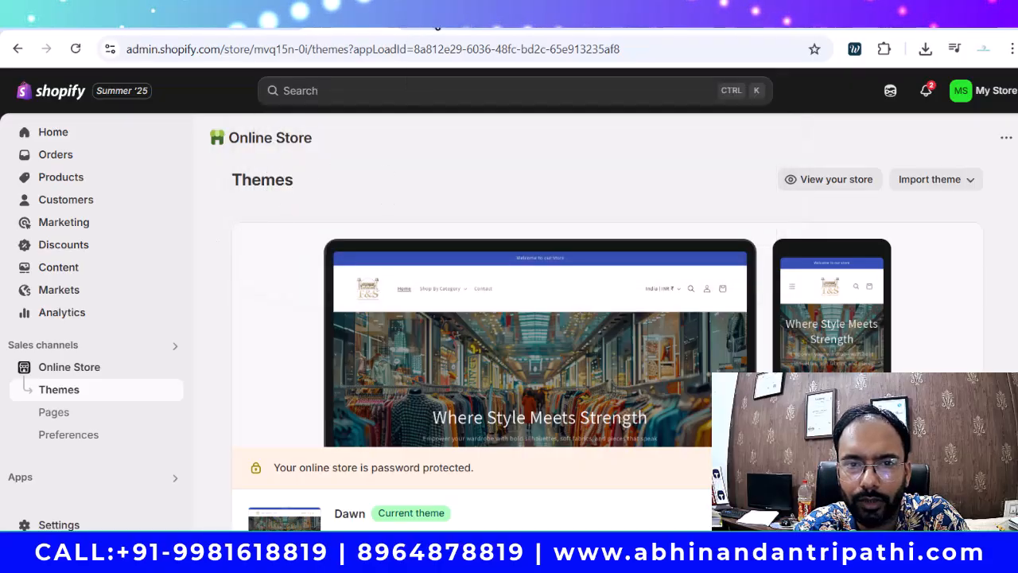
- Return to CJdropshipping and browse the Woman Jeans category under Women's Clothing
left_click(431, 27)
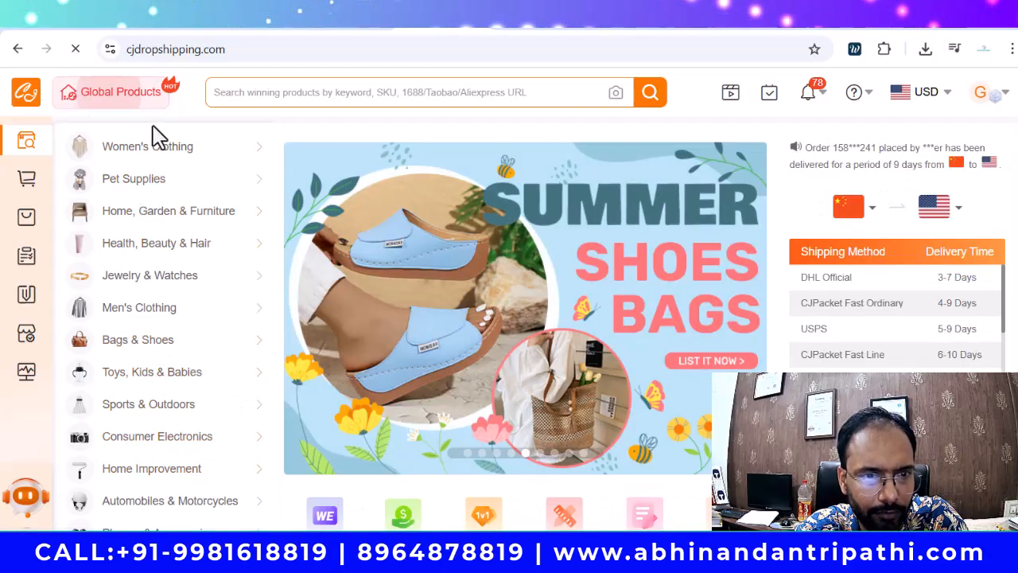
mouse_move(167, 164)
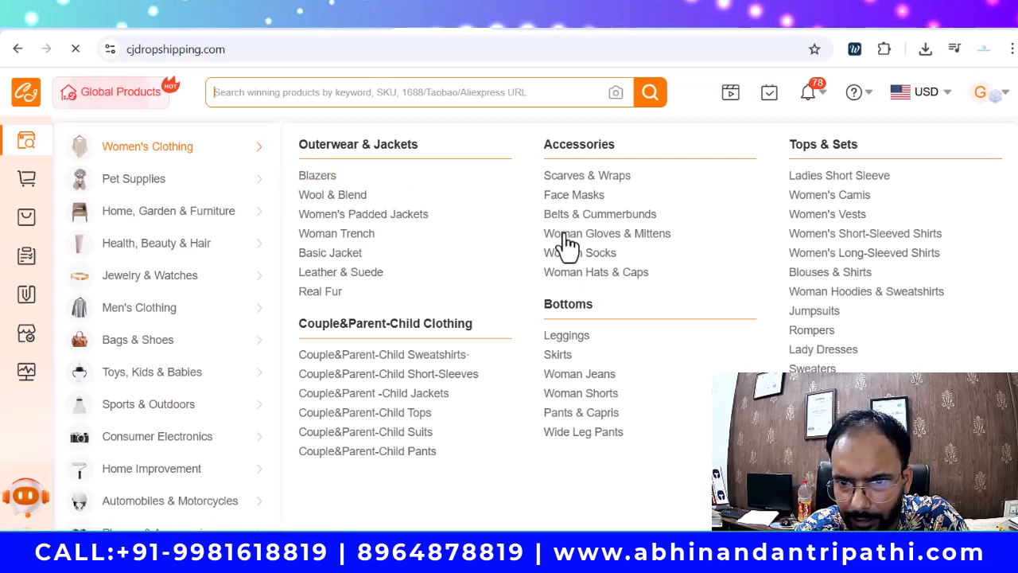
left_click(560, 378)
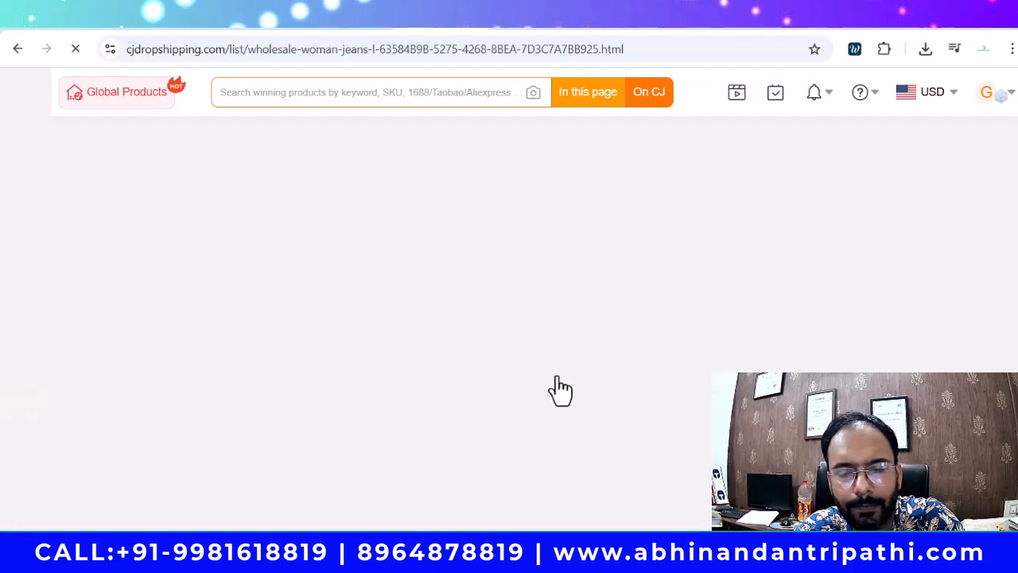
scroll(560, 388, "down", 2)
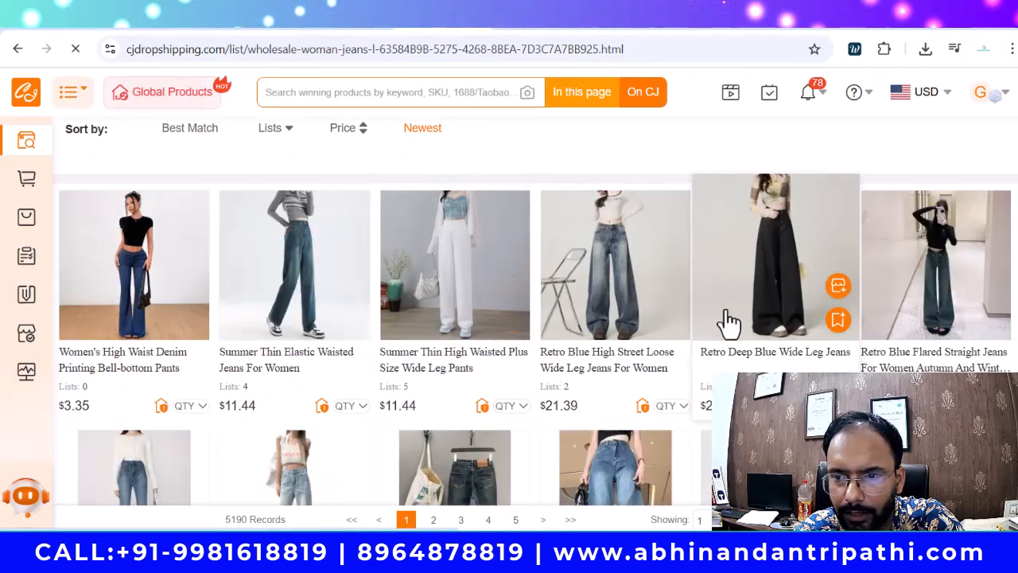
scroll(728, 321, "down", 3)
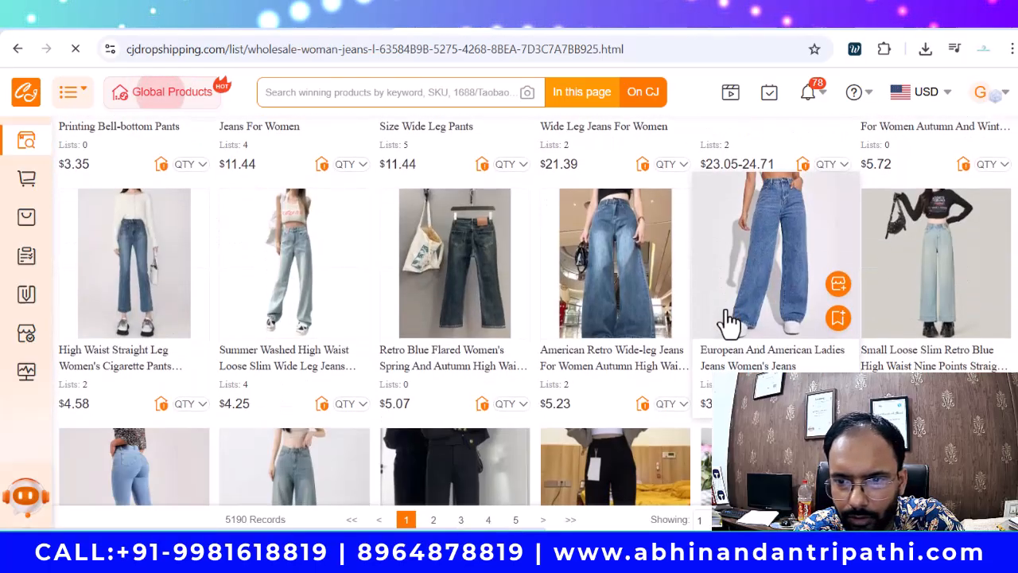
scroll(728, 321, "up", 3)
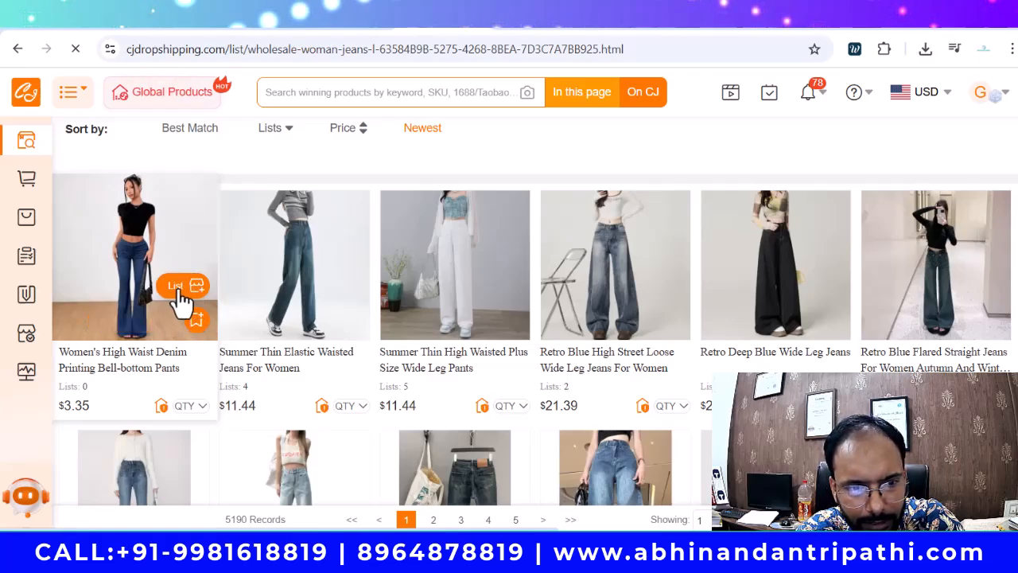
- Start listing the Women's High Waist Denim Printing Bell-bottom Pants and check the Shopify store connected to CJdropshipping
left_click(182, 299)
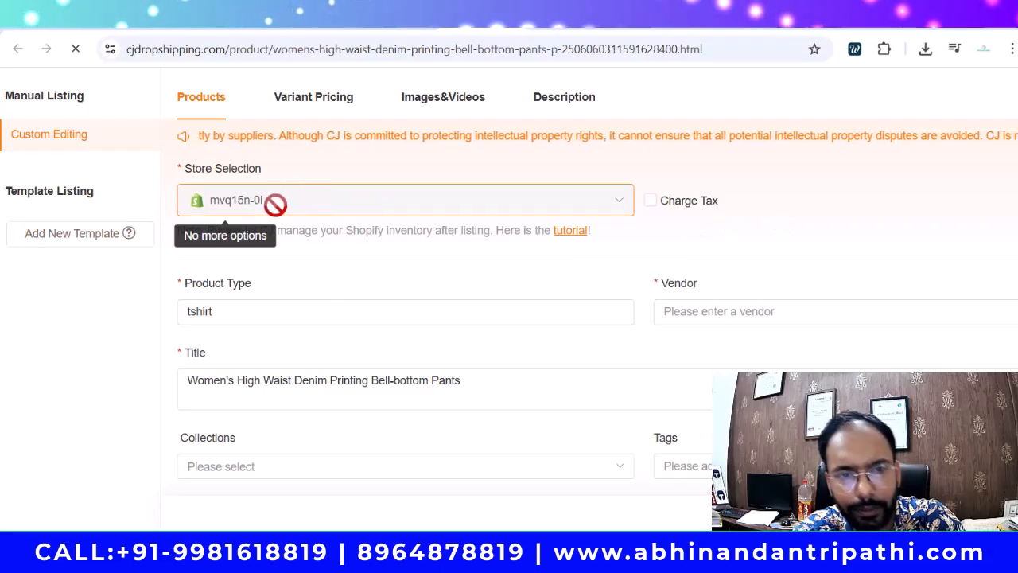
left_click(363, 19)
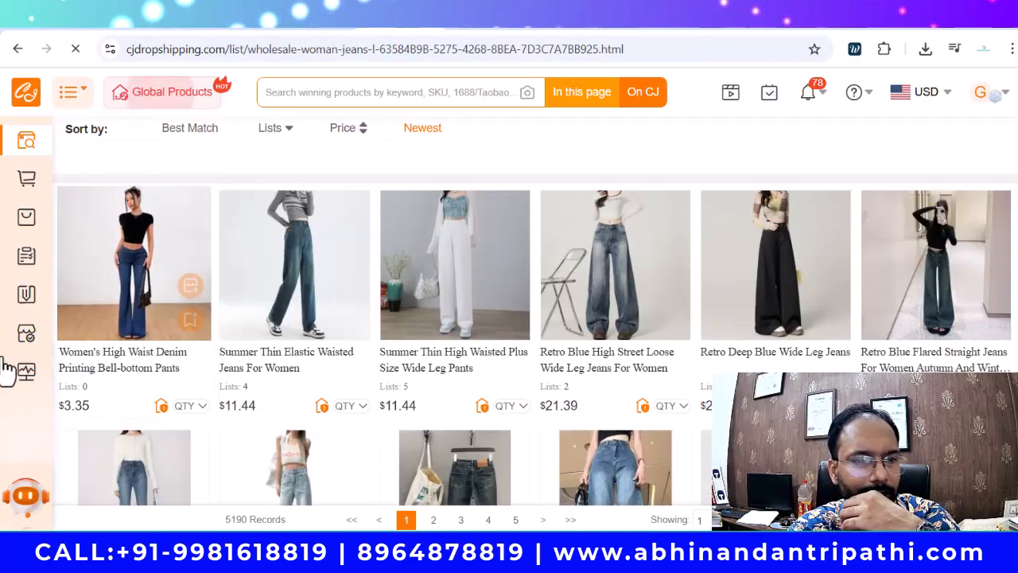
mouse_move(33, 344)
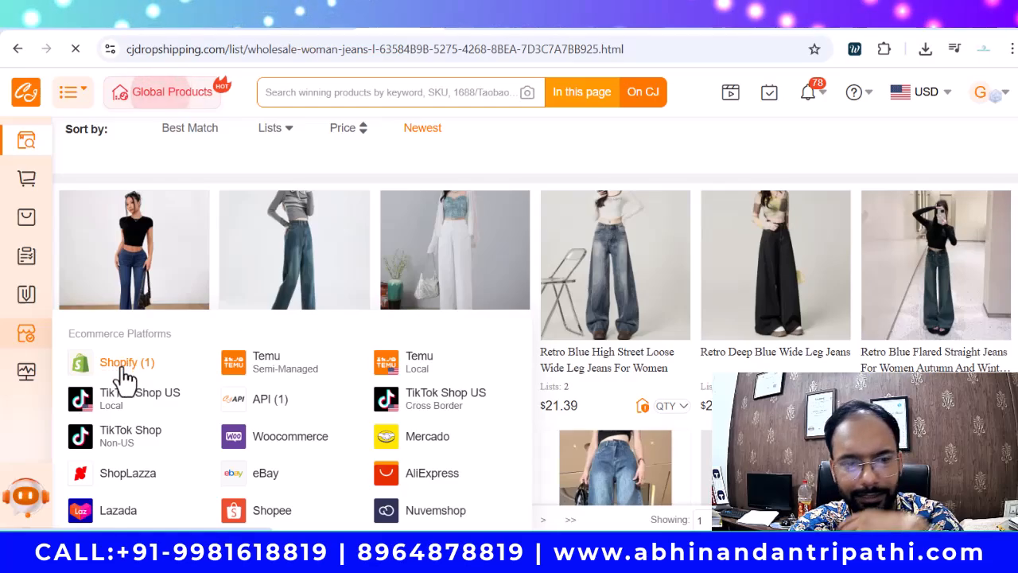
left_click(125, 377)
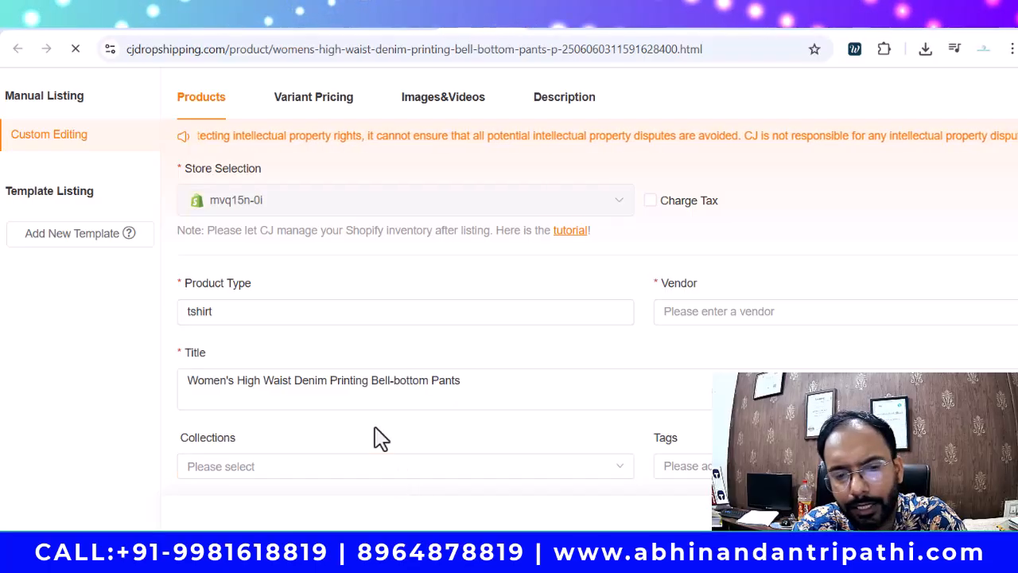
- Assign the listing to the Women collection and check the available vendor options
left_click(332, 471)
left_click(208, 516)
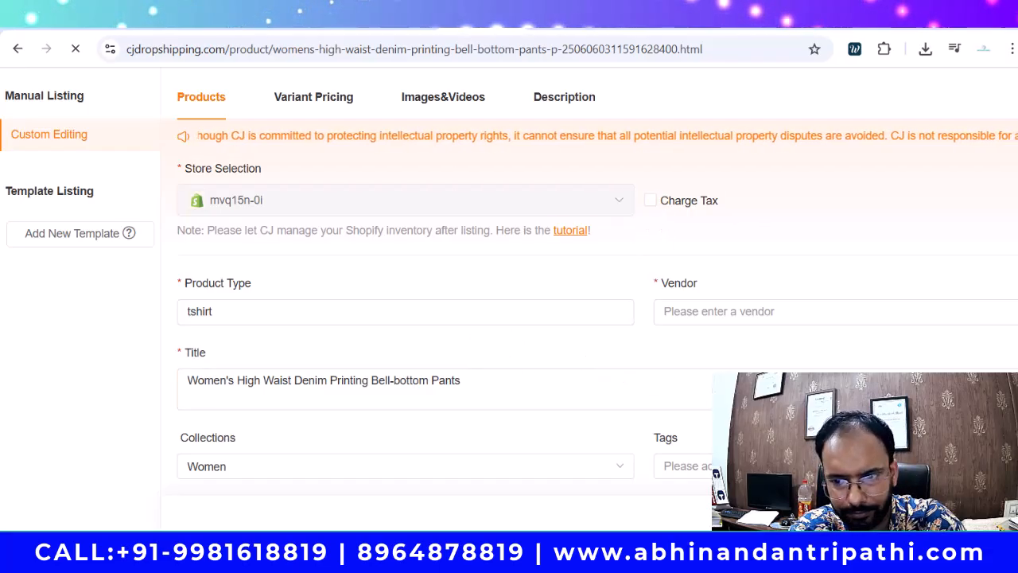
left_click(733, 311)
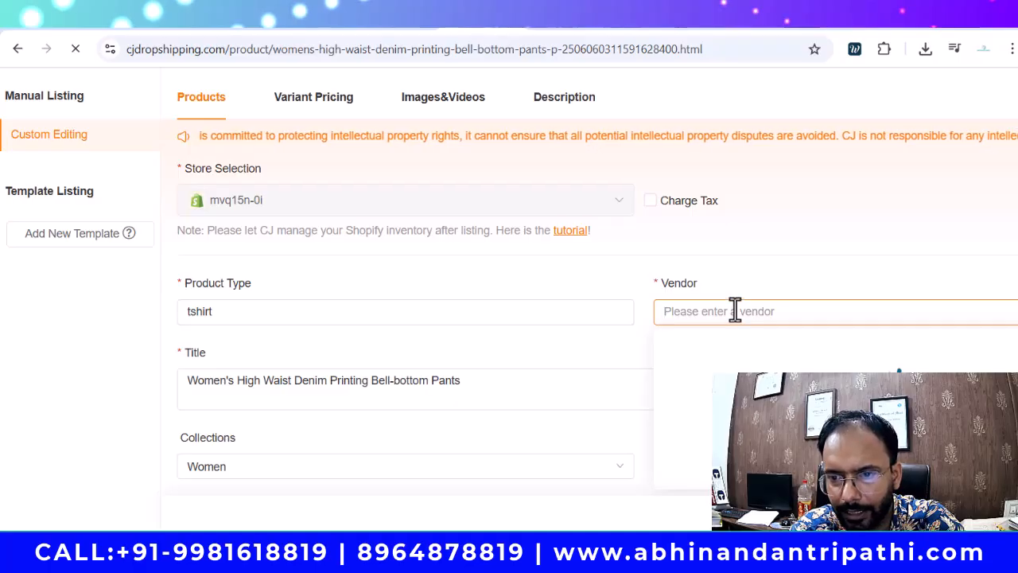
left_click(795, 260)
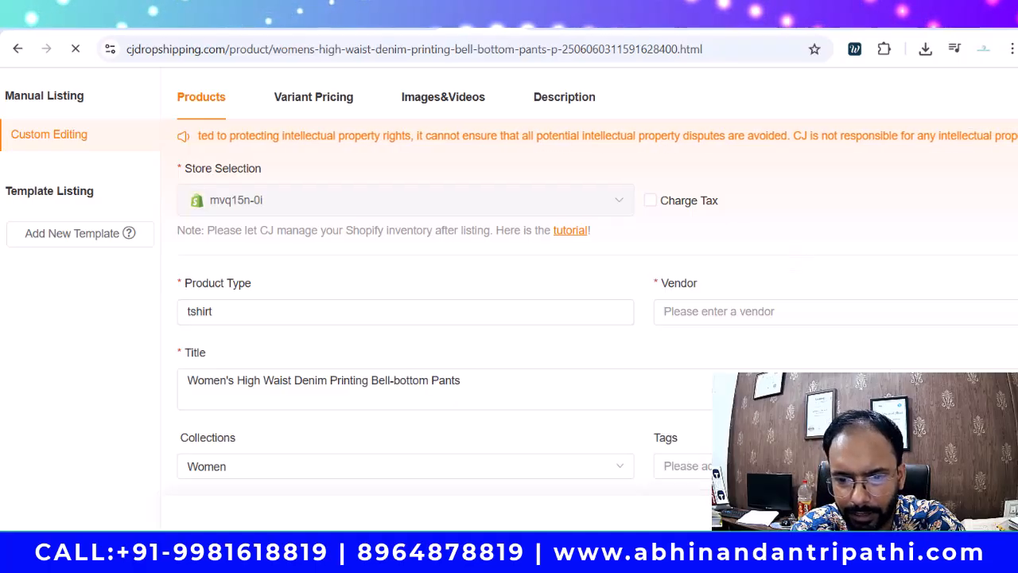
- Sync the listing's vendor options and try to submit the pants listing to the Shopify store
scroll(509, 299, "right", 1)
left_click(653, 302)
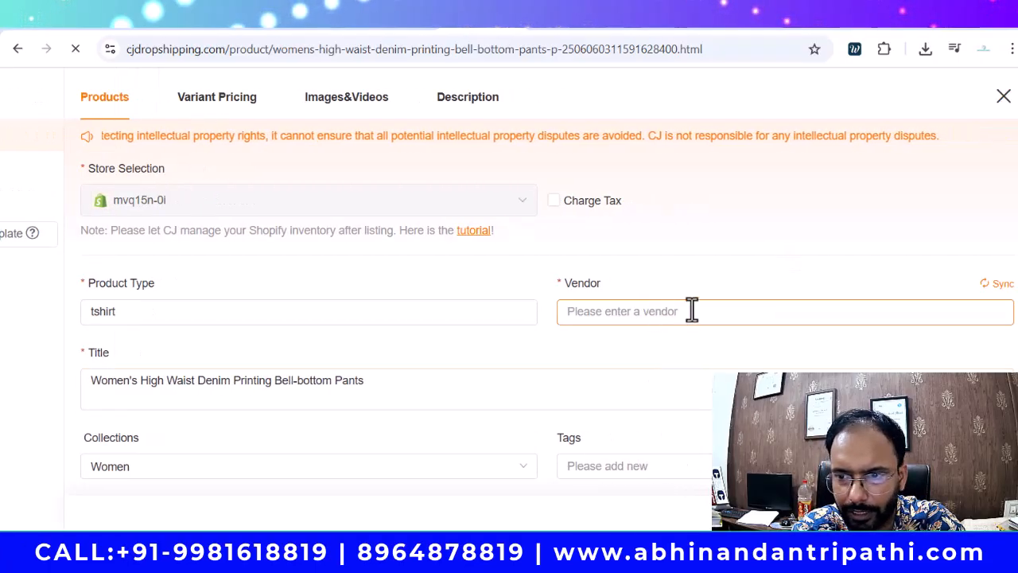
left_click(1003, 286)
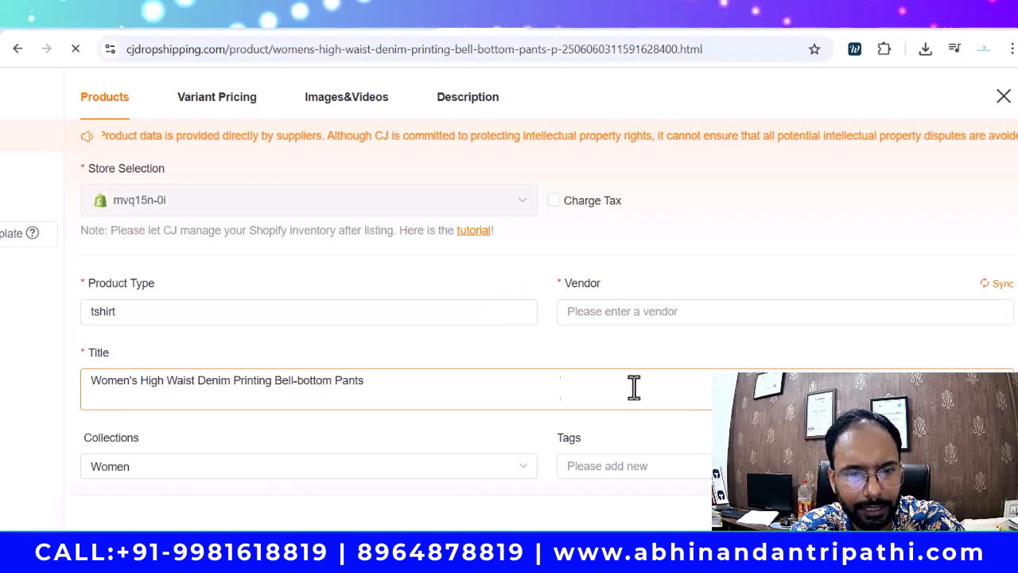
left_click(636, 306)
left_click(726, 267)
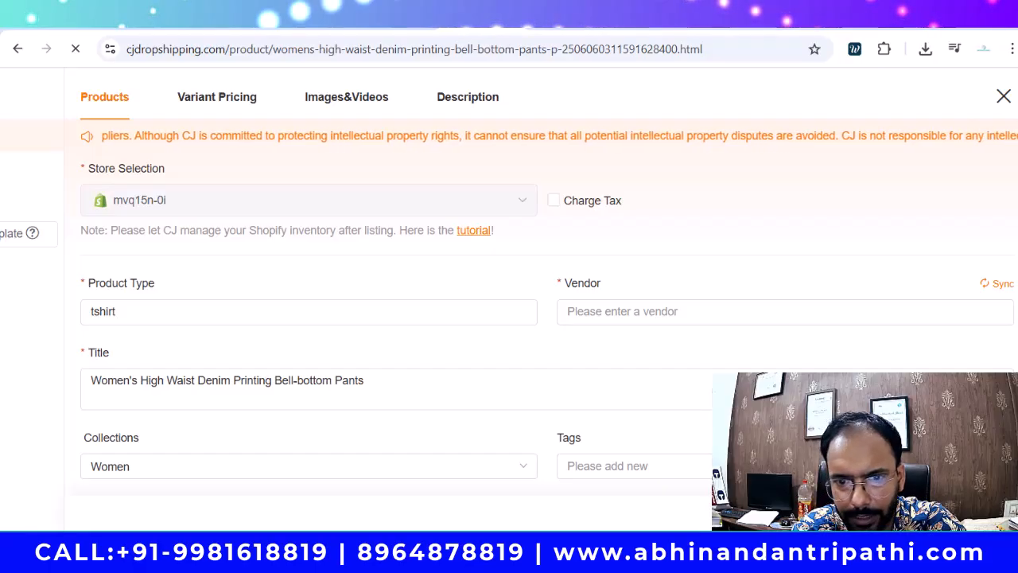
left_click(965, 521)
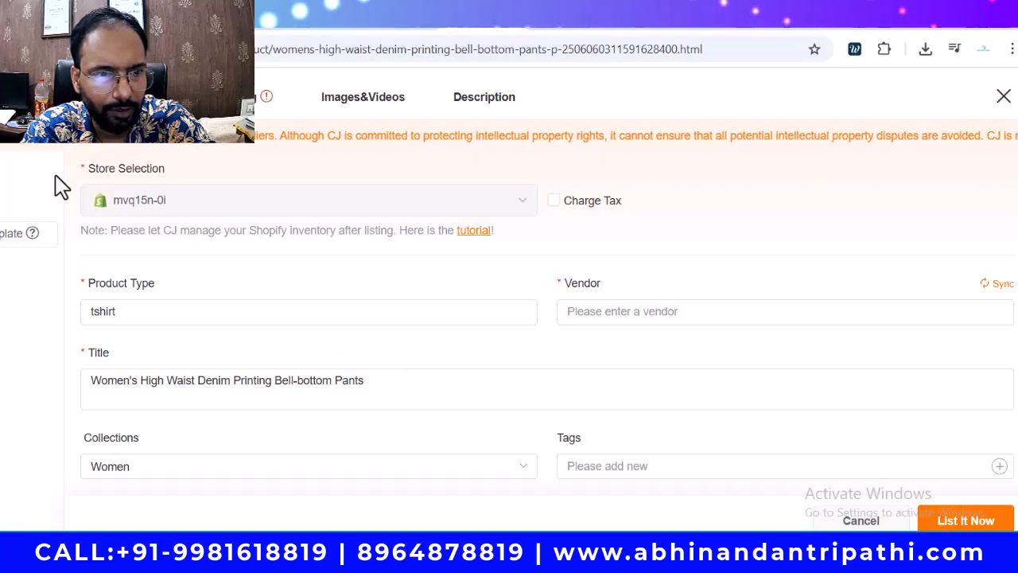
scroll(509, 334, "left", 2)
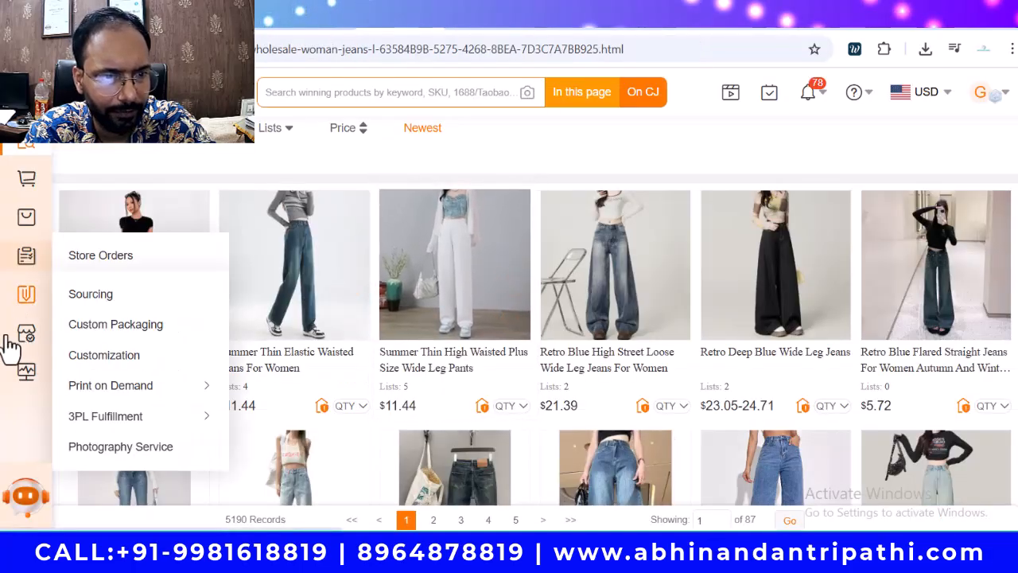
mouse_move(32, 349)
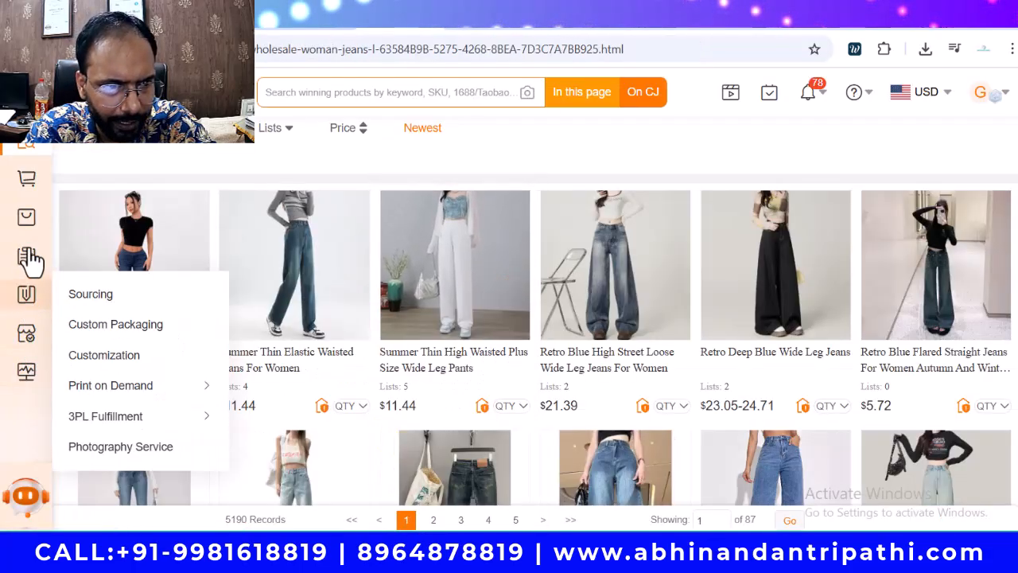
mouse_move(30, 235)
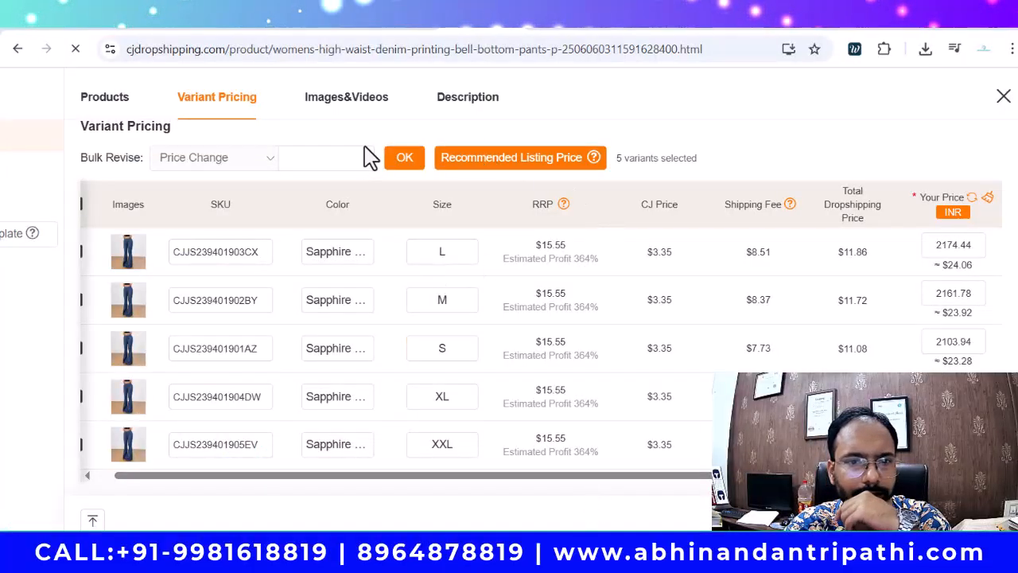
- Review the listing's product details, default shipping method and variant prices
left_click(114, 101)
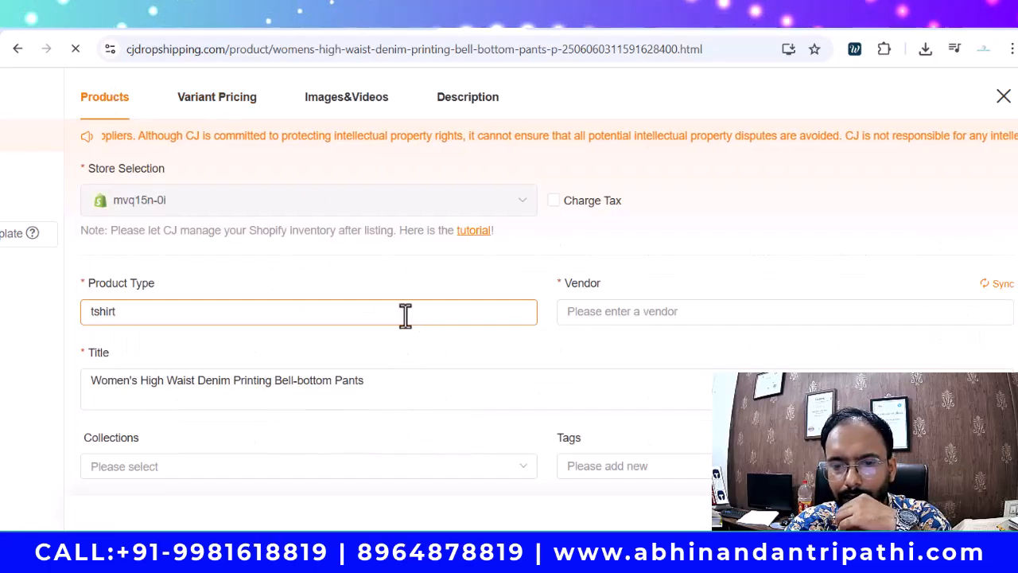
left_click(198, 116)
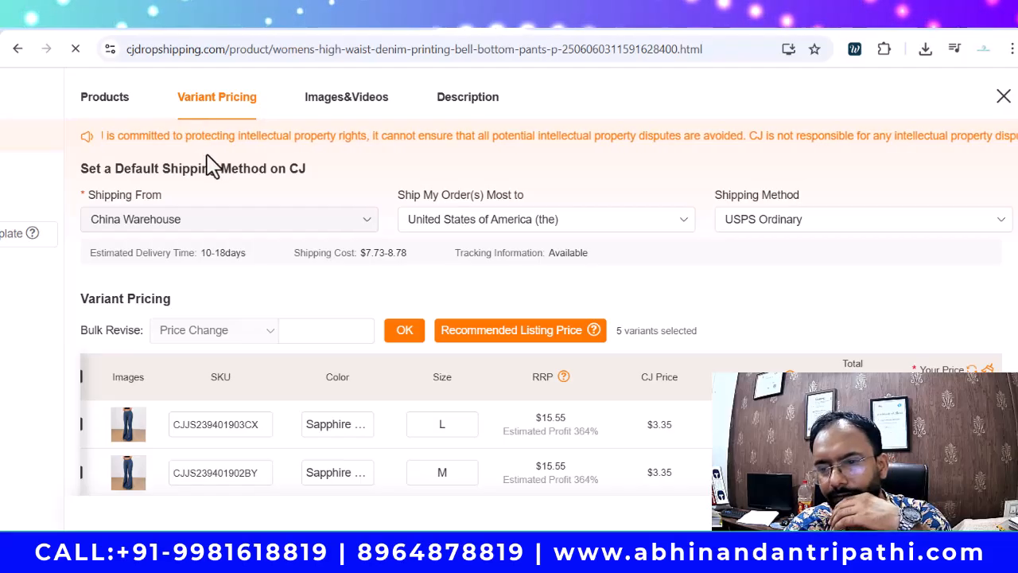
scroll(952, 256, "down", 2)
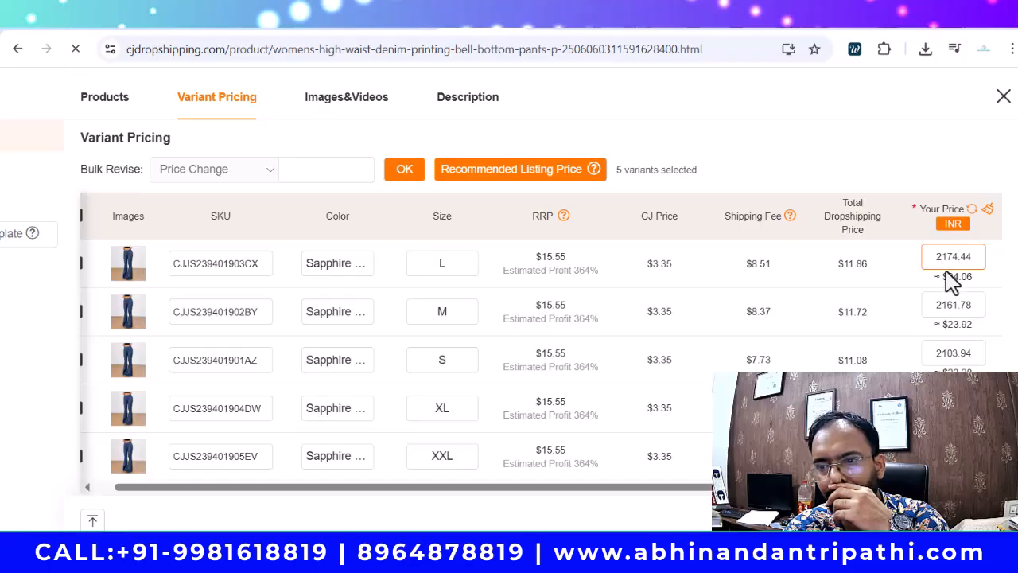
scroll(1000, 293, "up", 2)
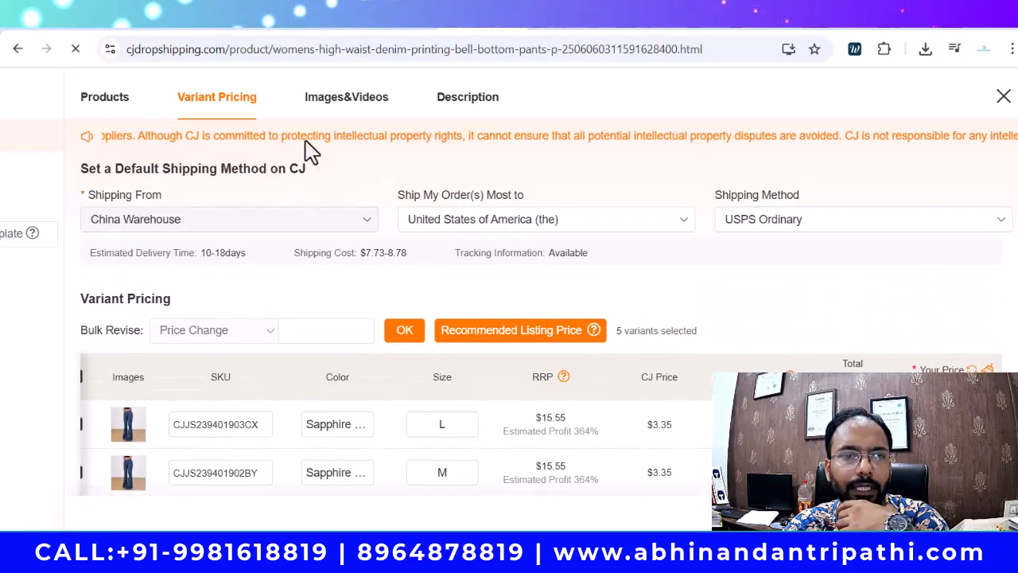
- Review the product images selected for the pants listing, including the cover image option
left_click(318, 99)
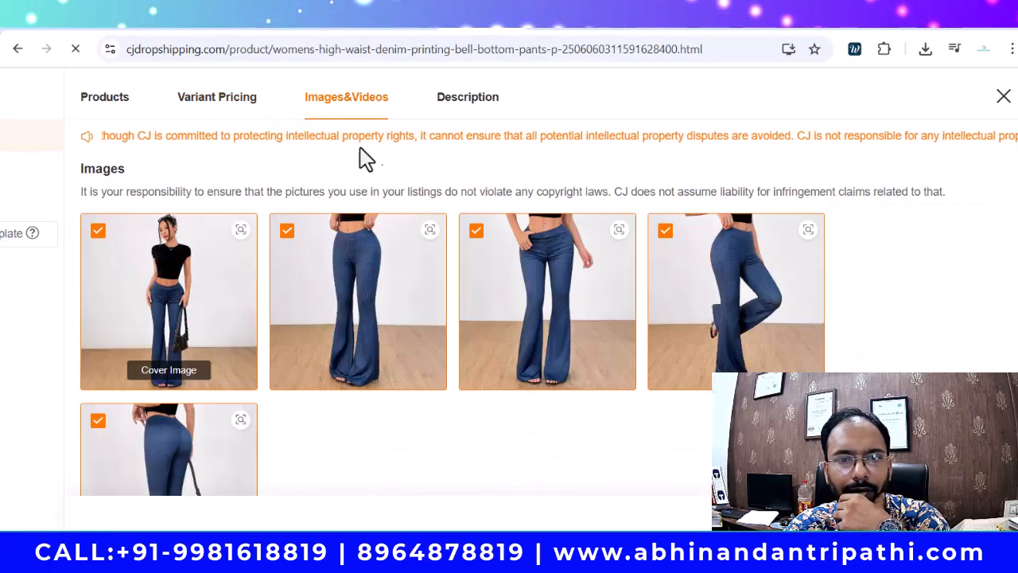
scroll(296, 367, "down", 2)
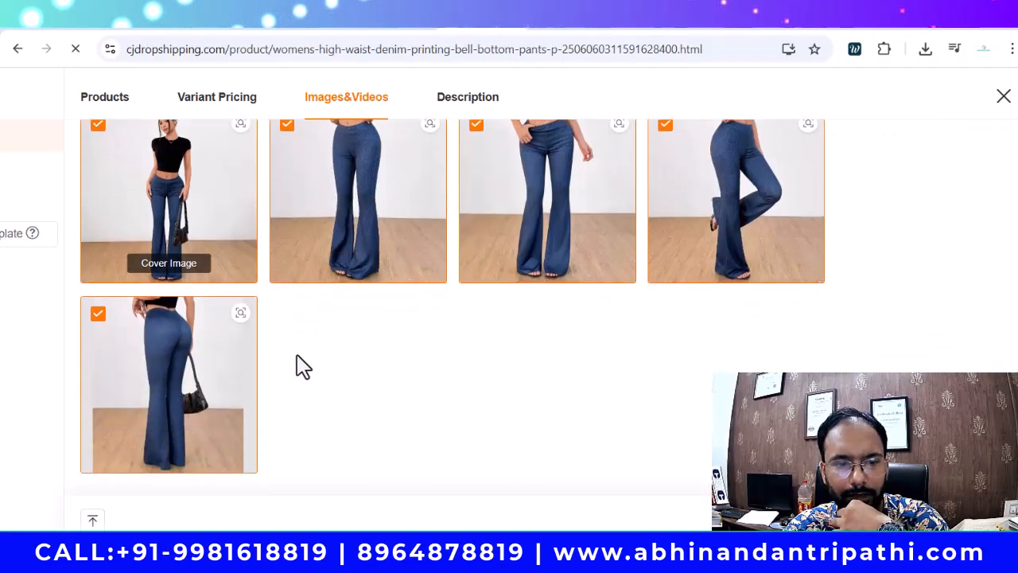
scroll(310, 360, "up", 2)
scroll(697, 387, "down", 2)
scroll(693, 384, "up", 2)
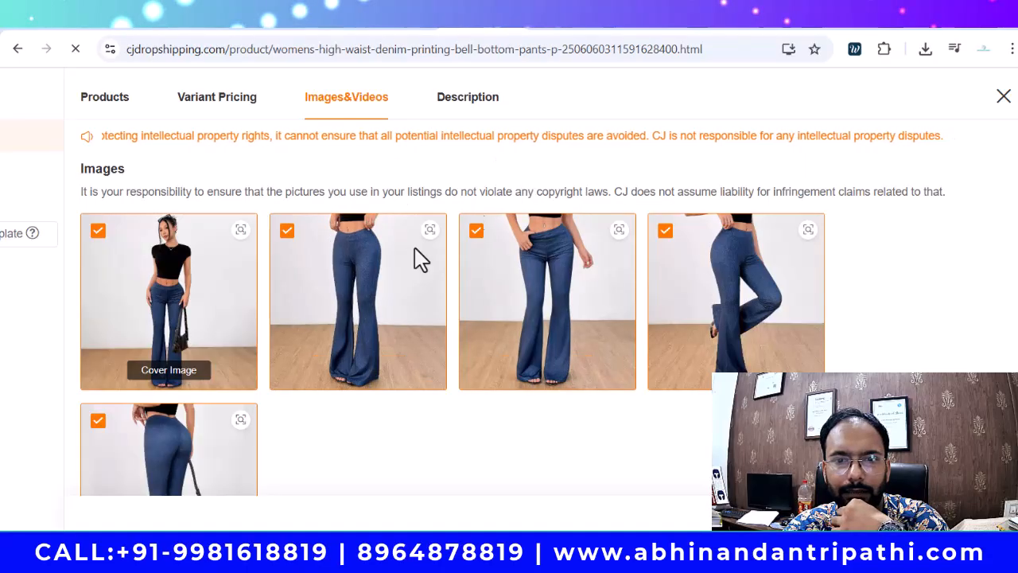
mouse_move(576, 364)
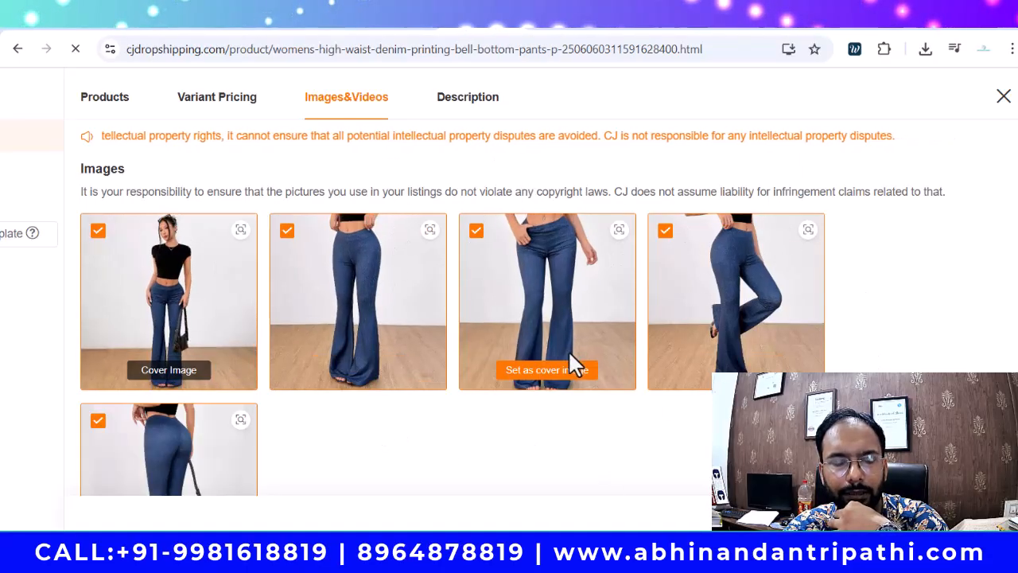
- Review the pants listing's full description and product images, and return to its variant pricing
left_click(459, 104)
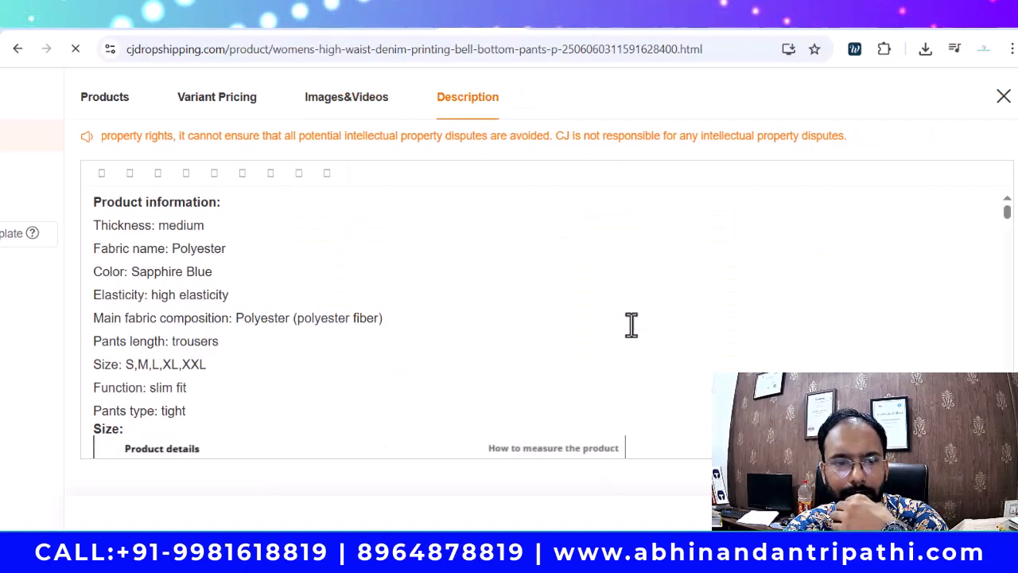
scroll(631, 326, "down", 15)
scroll(636, 338, "down", 15)
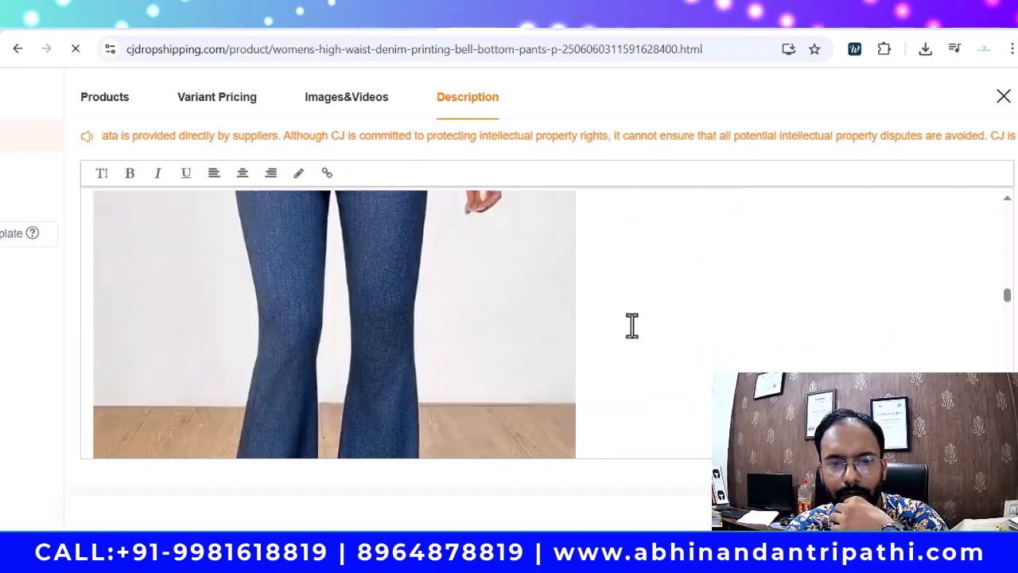
scroll(636, 340, "down", 15)
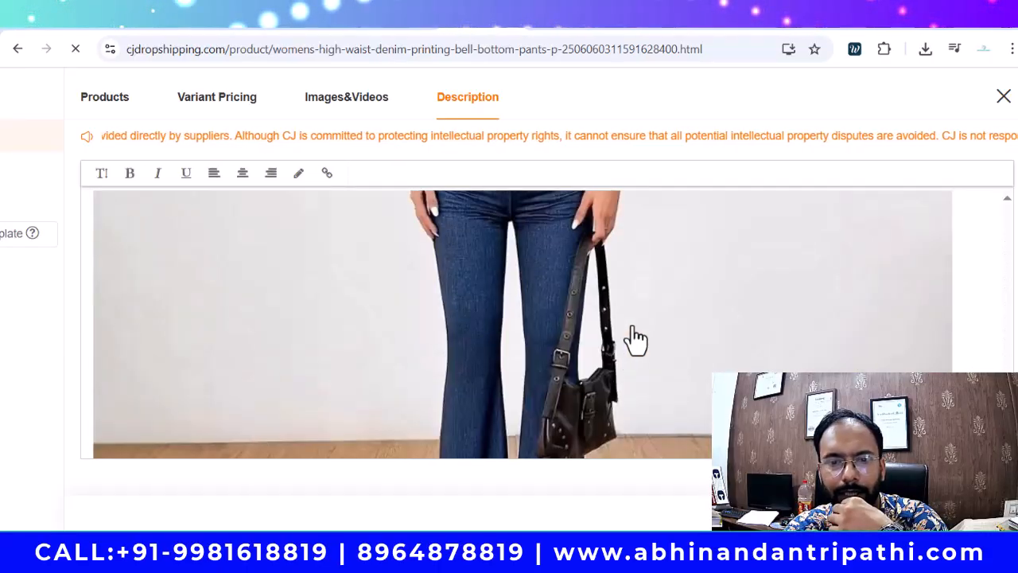
scroll(632, 326, "up", 15)
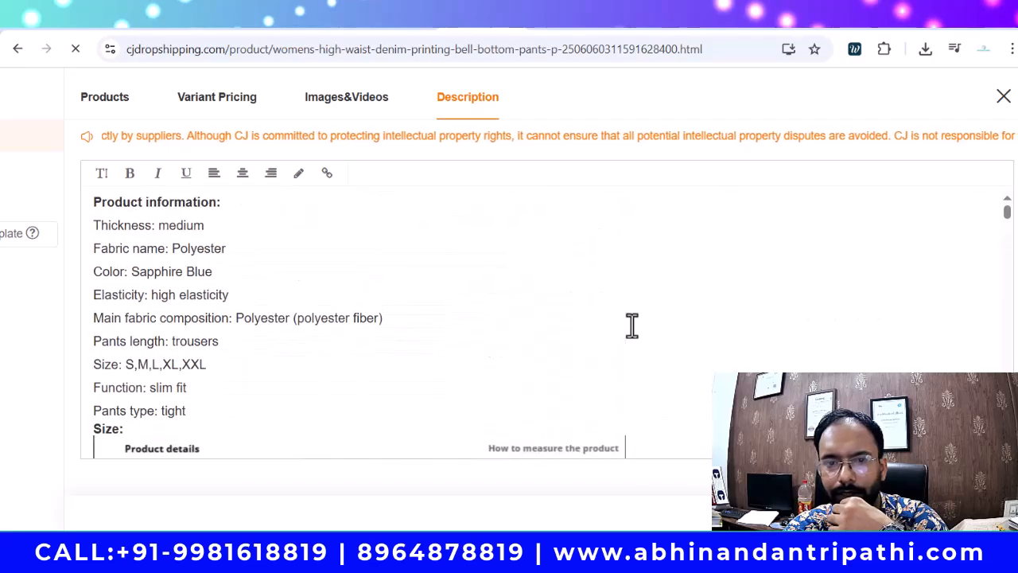
left_click(347, 93)
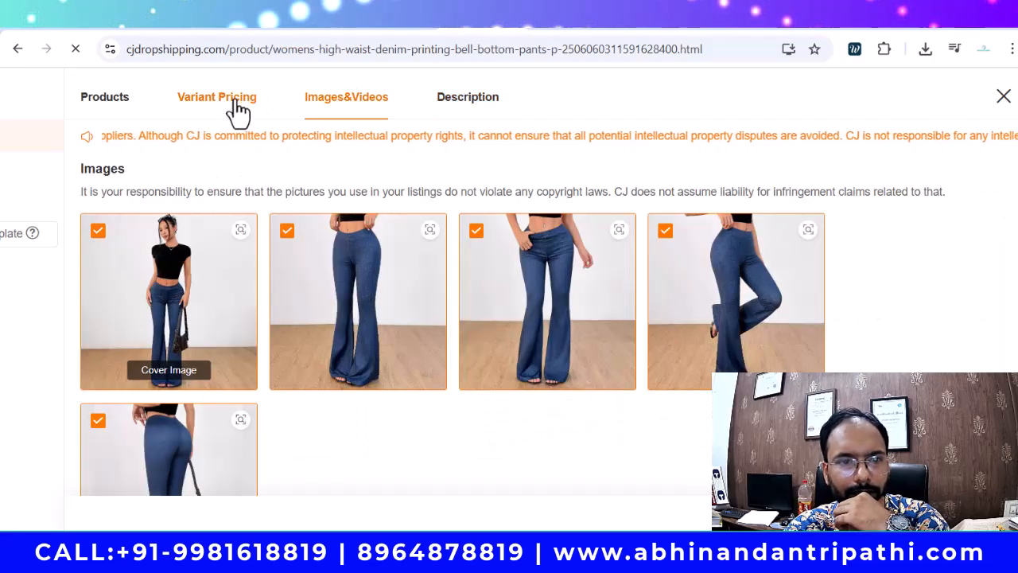
left_click(239, 110)
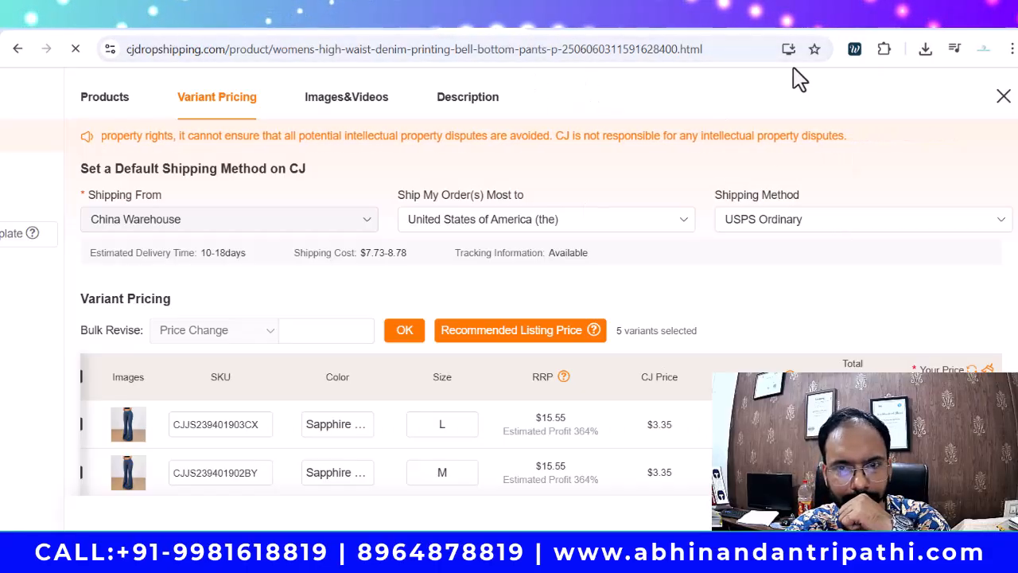
- Switch to the Shopify storefront, refresh its home page and open the Women's High Waist Denim Printing Bell-bottom Pants from the featured products
left_click(699, 16)
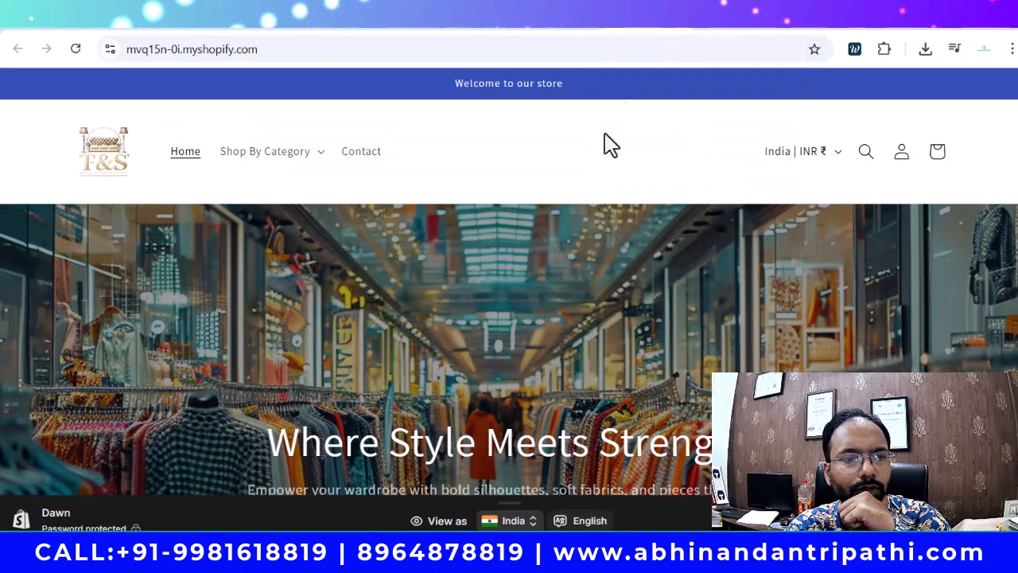
left_click(76, 49)
scroll(94, 200, "down", 8)
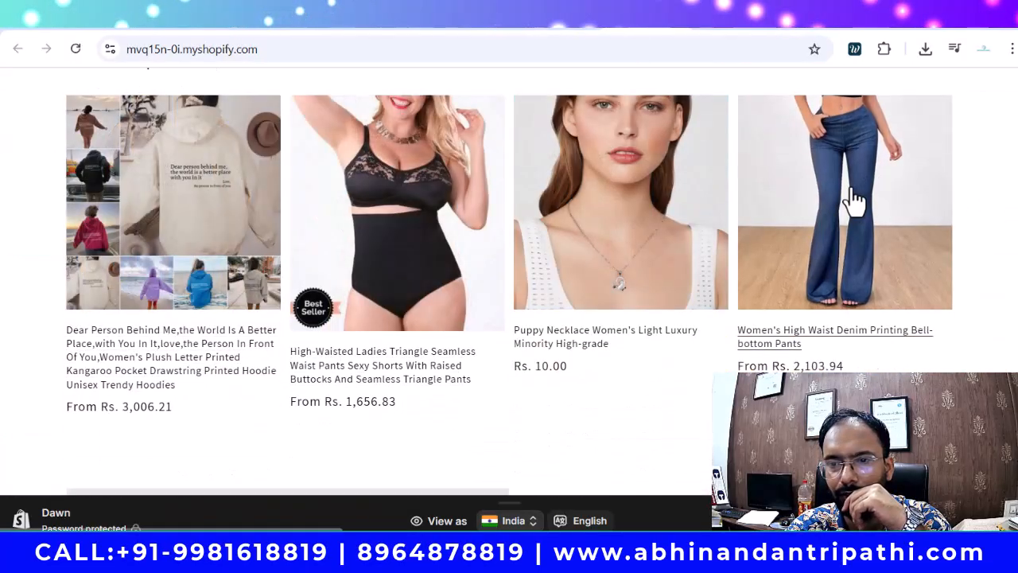
scroll(847, 318, "up", 2)
scroll(848, 318, "down", 1)
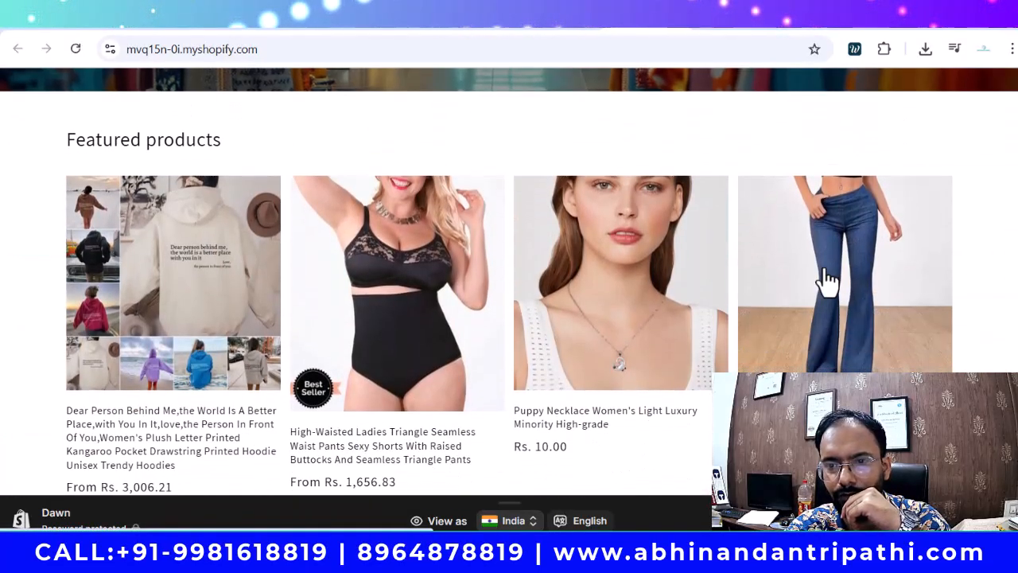
left_click(865, 295)
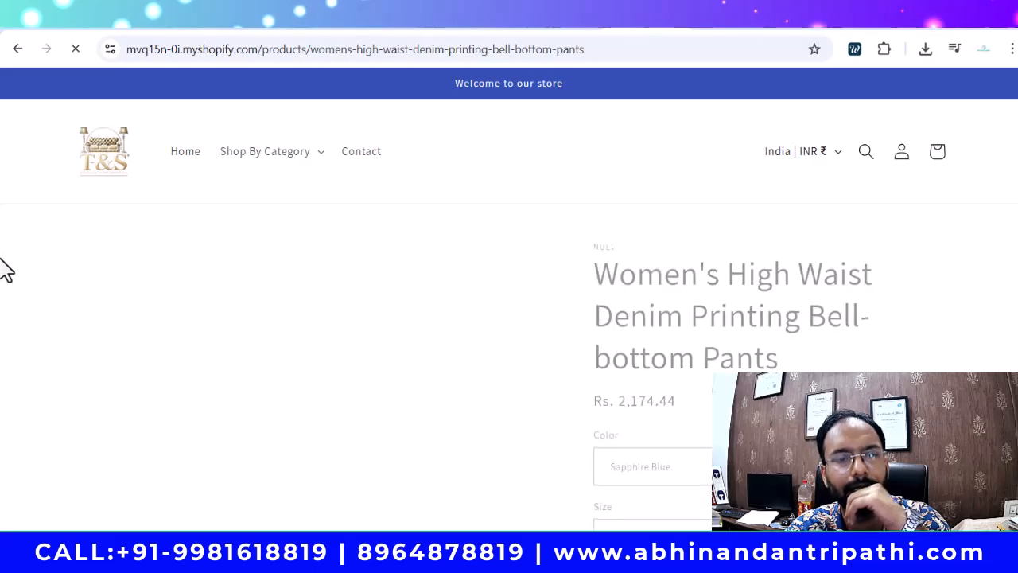
- Examine the pants' storefront page, including the price, colour and size options, product information, size chart, notes and images
scroll(4, 270, "down", 4)
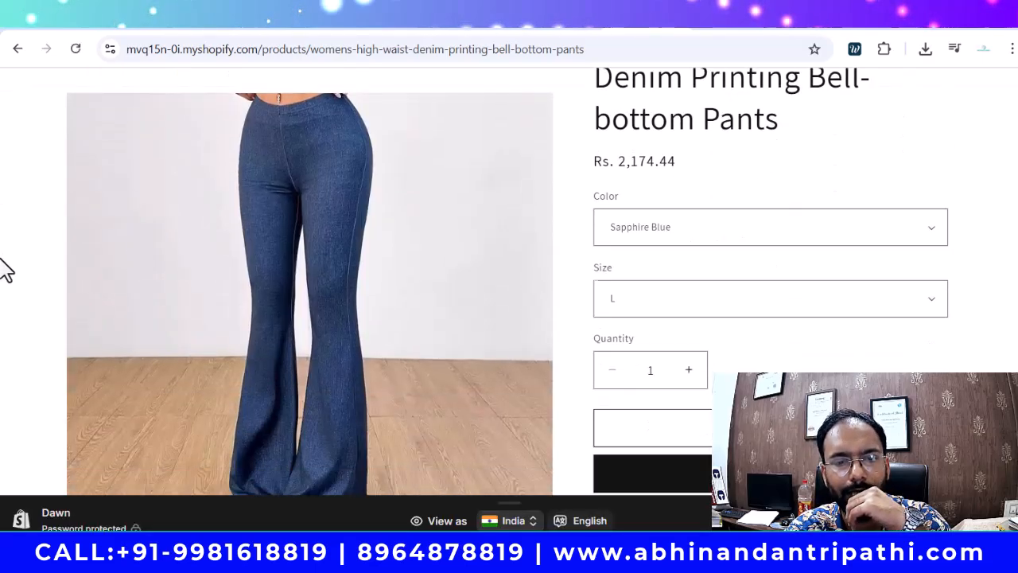
scroll(456, 225, "down", 12)
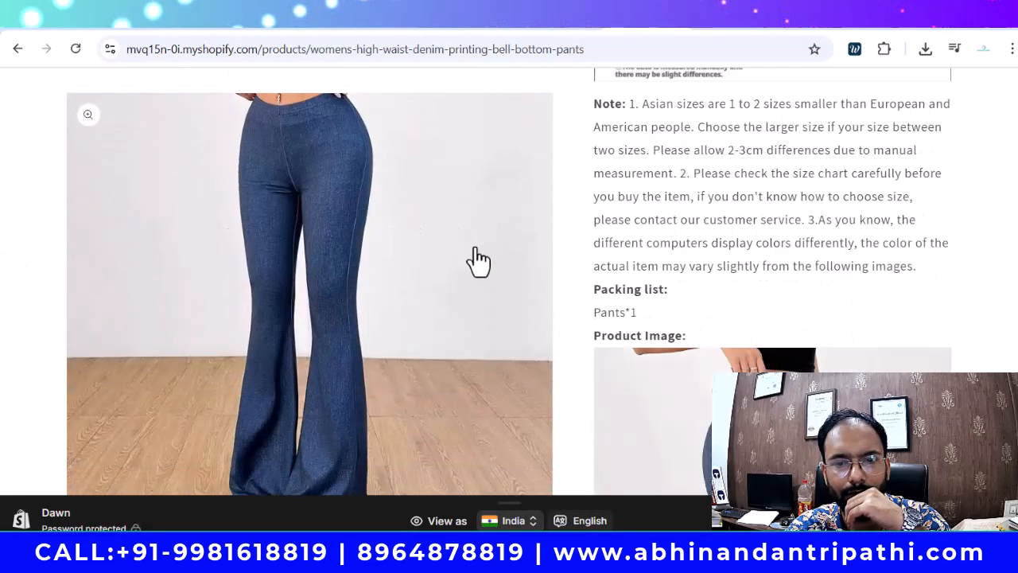
scroll(464, 278, "down", 5)
scroll(469, 273, "up", 8)
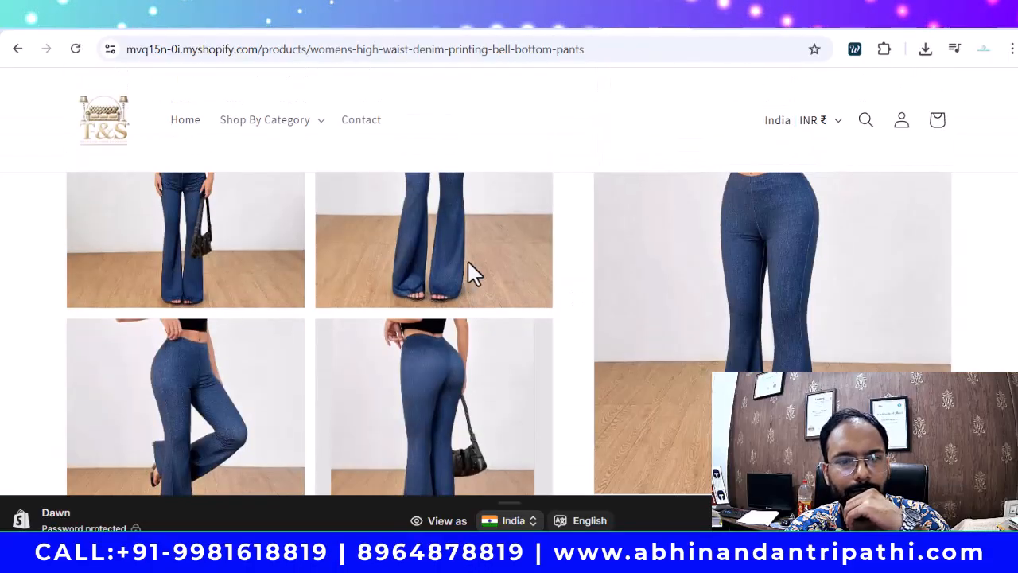
scroll(464, 278, "down", 10)
scroll(467, 265, "up", 10)
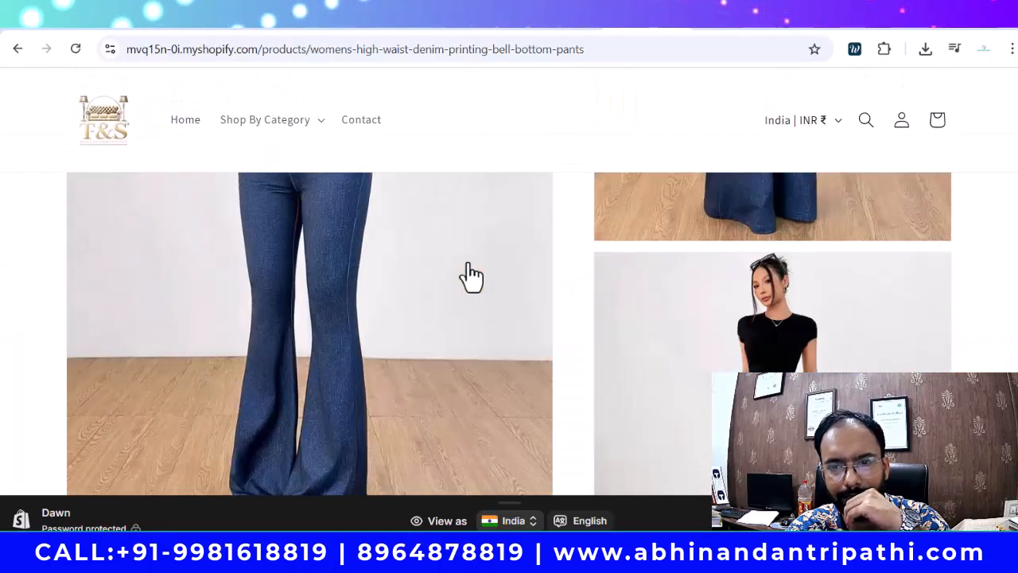
scroll(471, 276, "up", 10)
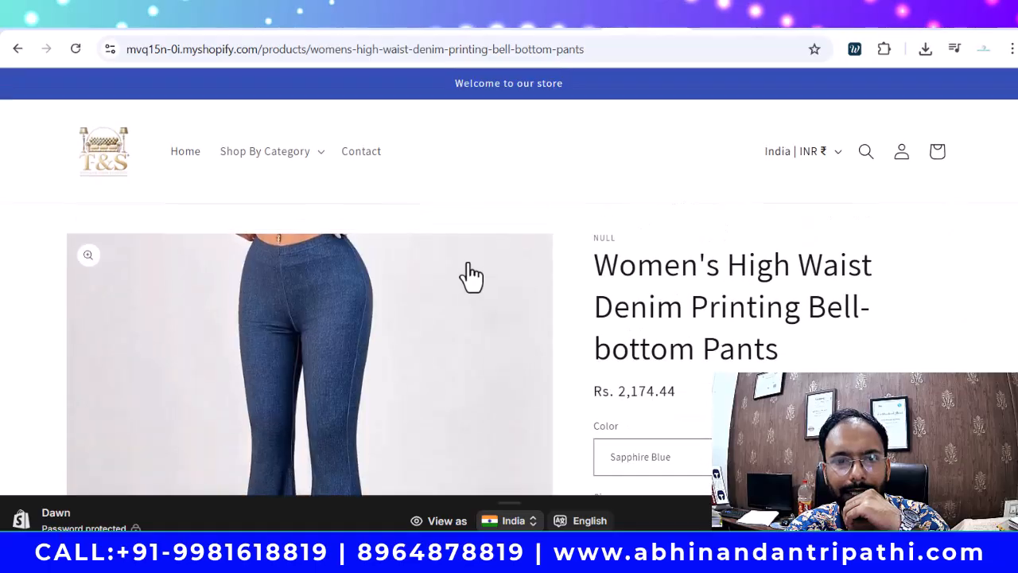
scroll(472, 276, "down", 1)
scroll(471, 276, "down", 5)
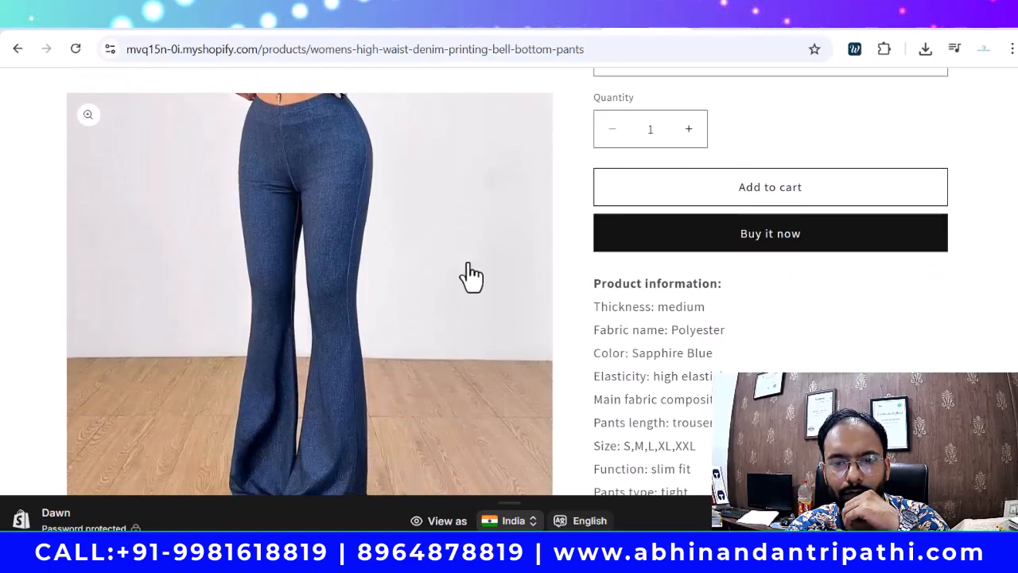
scroll(472, 275, "down", 3)
scroll(472, 276, "down", 4)
scroll(471, 276, "up", 8)
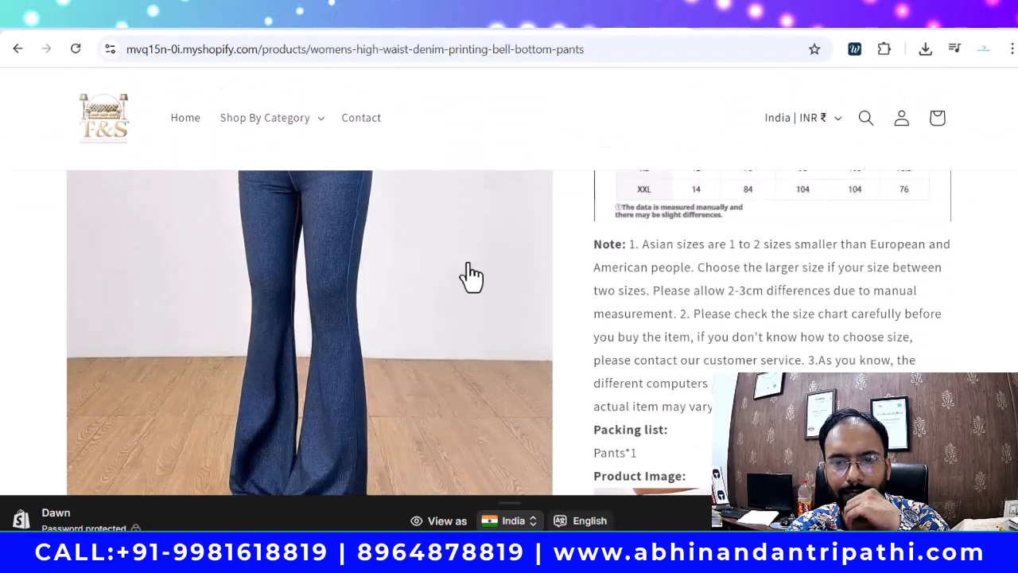
scroll(469, 276, "up", 5)
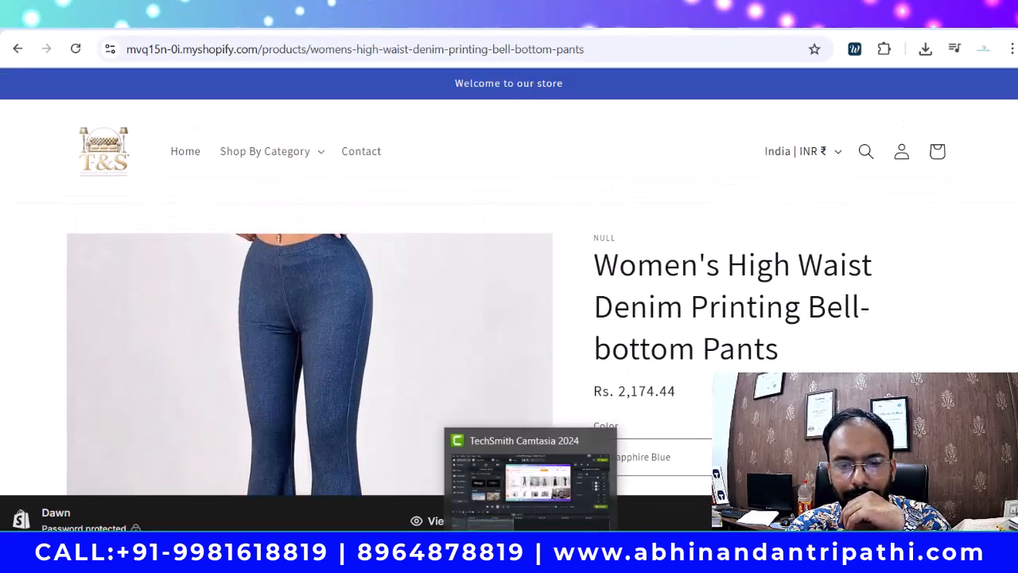
left_click(530, 554)
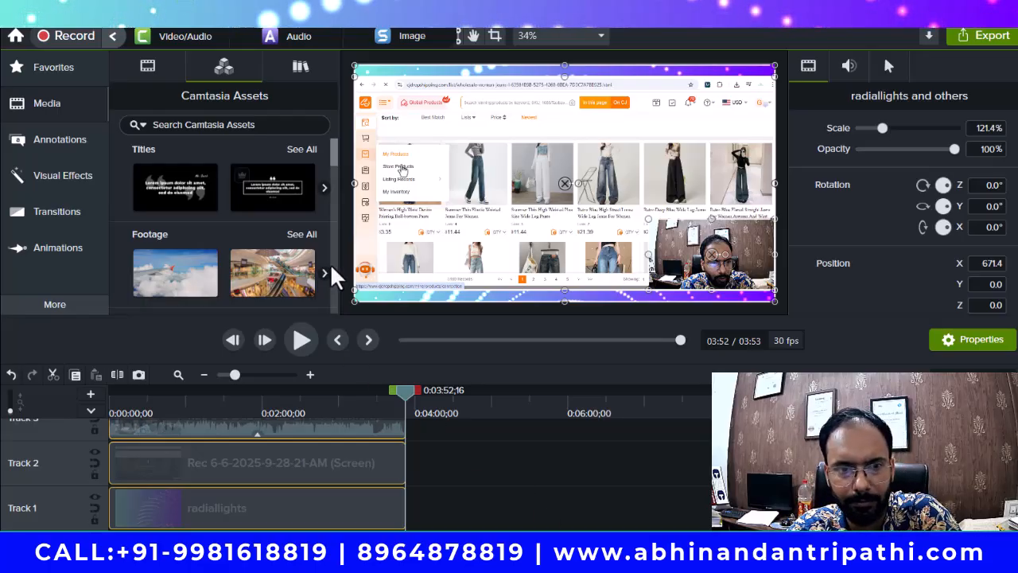
left_click(930, 11)
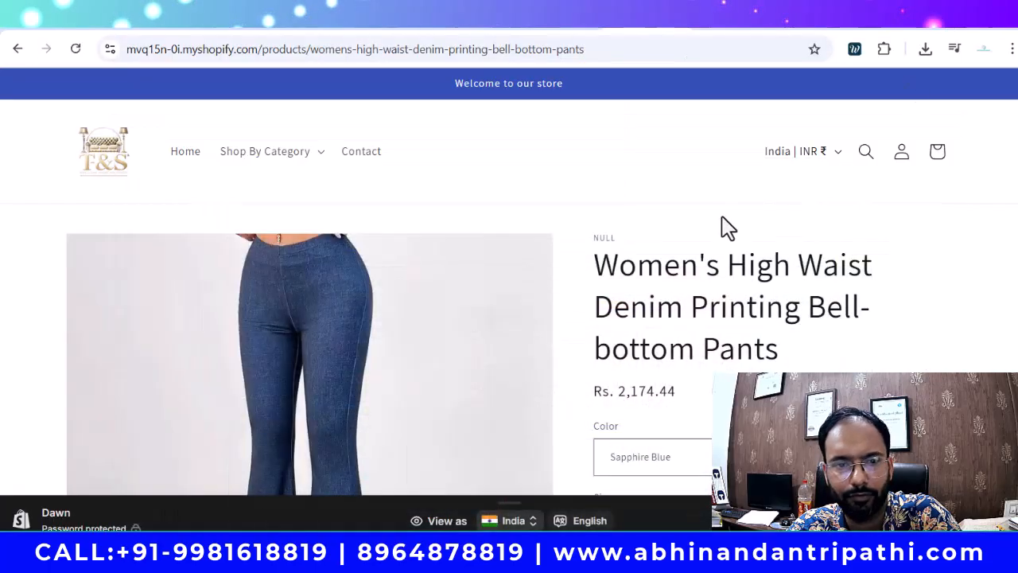